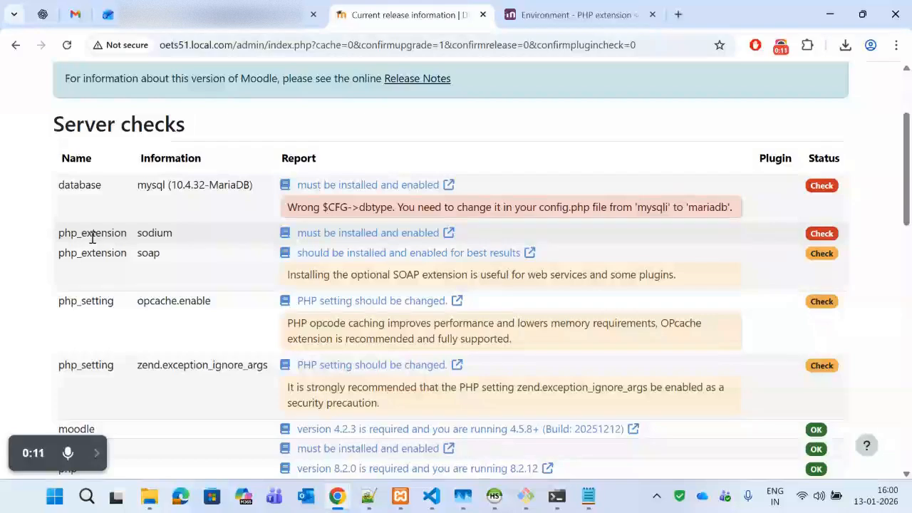
{"action": "left_click_drag", "start_coordinate": [92, 236], "coordinate": [152, 237]}
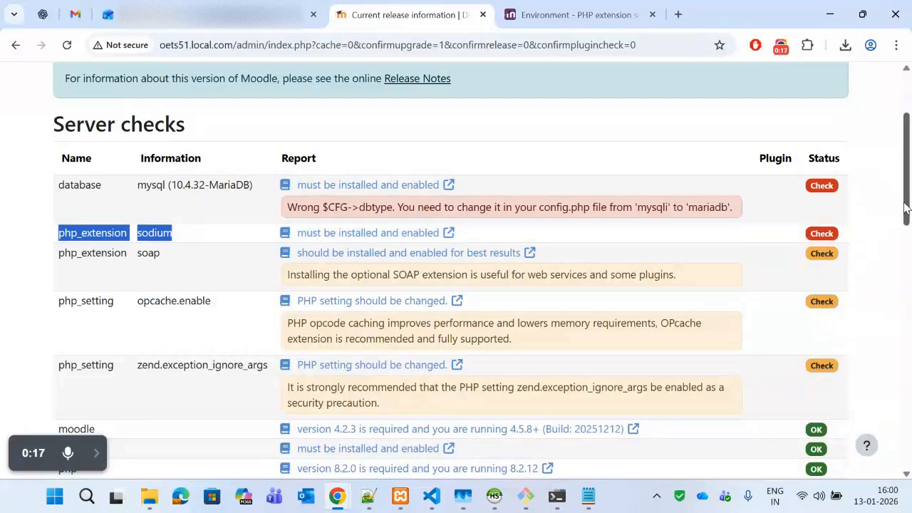
{"action": "mouse_move", "coordinate": [910, 206]}
{"action": "left_mouse_down"}
{"action": "mouse_move", "coordinate": [910, 321]}
{"action": "mouse_move", "coordinate": [910, 188]}
{"action": "left_mouse_up"}
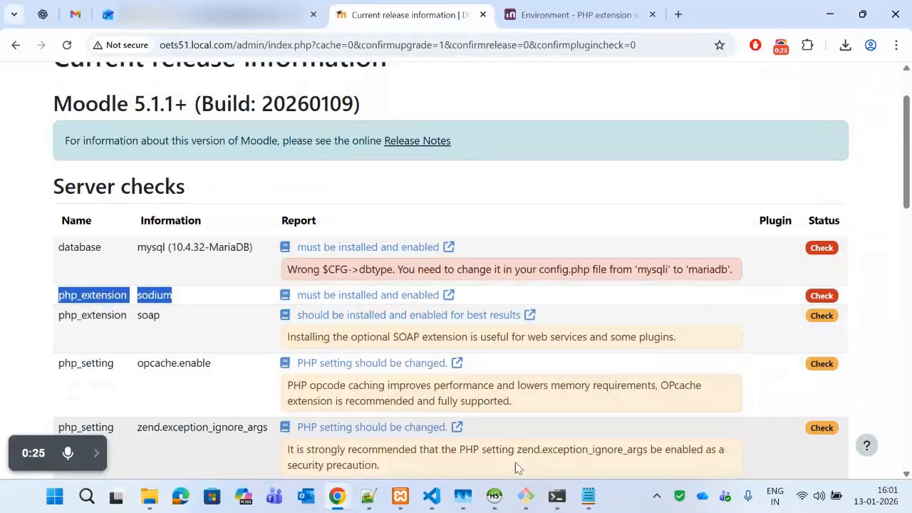
{"action": "left_click", "coordinate": [588, 497]}
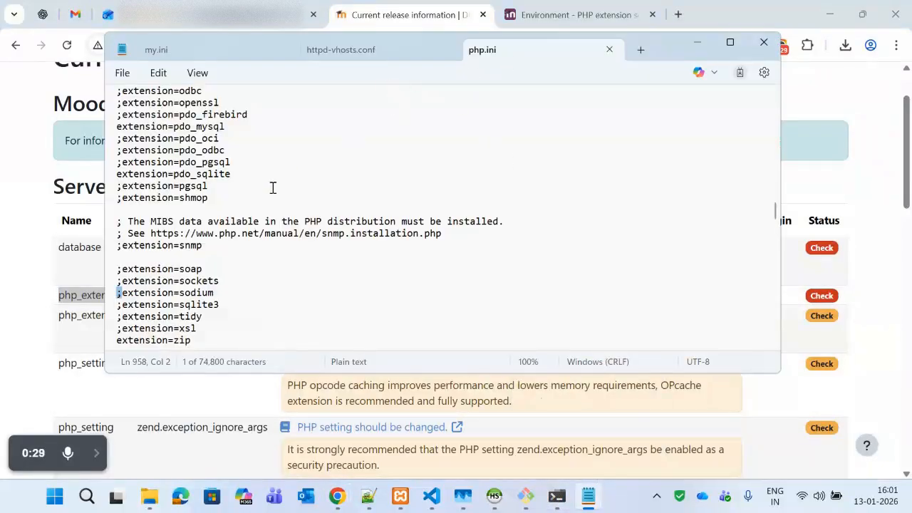
{"action": "double_click", "coordinate": [191, 293]}
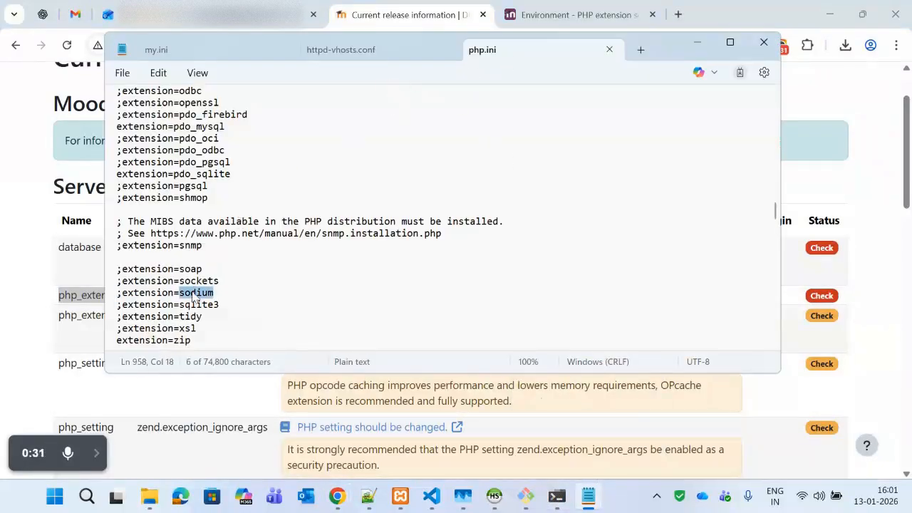
{"action": "key", "text": "ctrl+f"}
{"action": "left_click", "coordinate": [589, 114]}
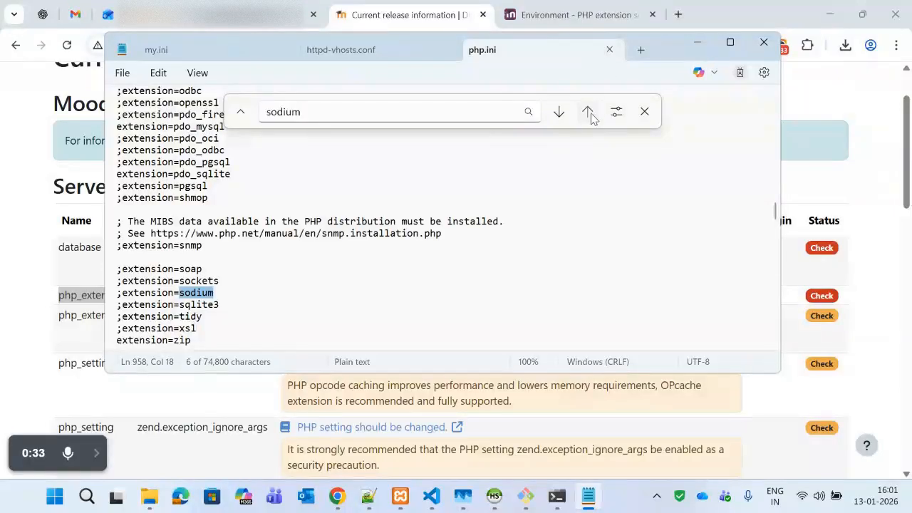
{"action": "left_click", "coordinate": [123, 293]}
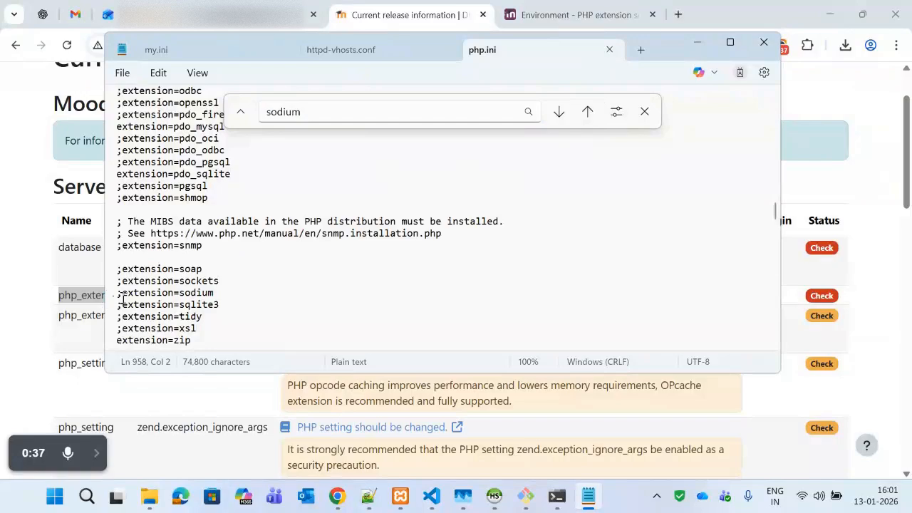
{"action": "key", "text": "BackSpace"}
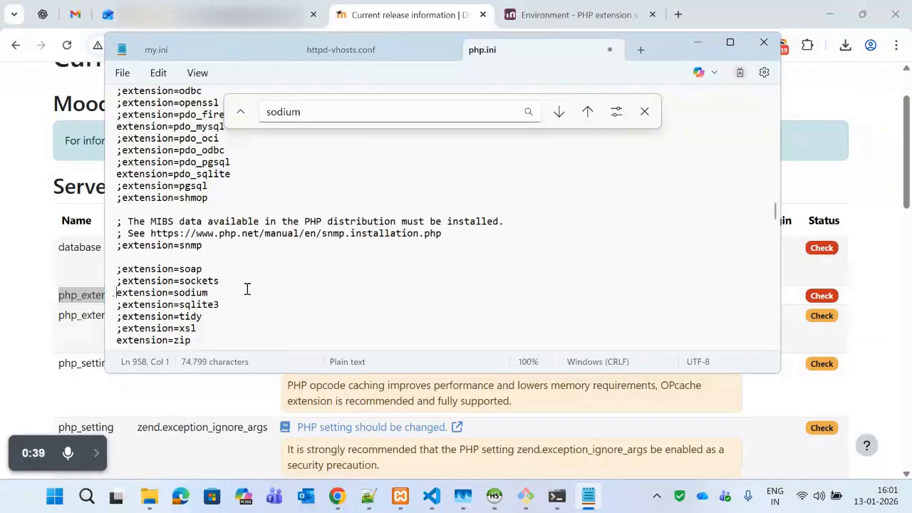
{"action": "left_click", "coordinate": [251, 289]}
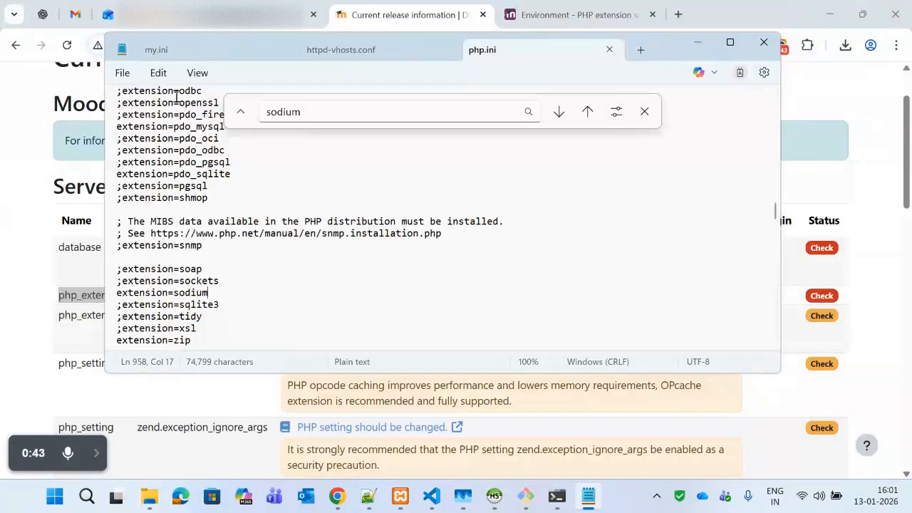
Step: Open the Moodle documentation linked from the sodium server check and read its Microsoft Windows instructions about libsodium.dll
{"action": "left_click", "coordinate": [392, 9]}
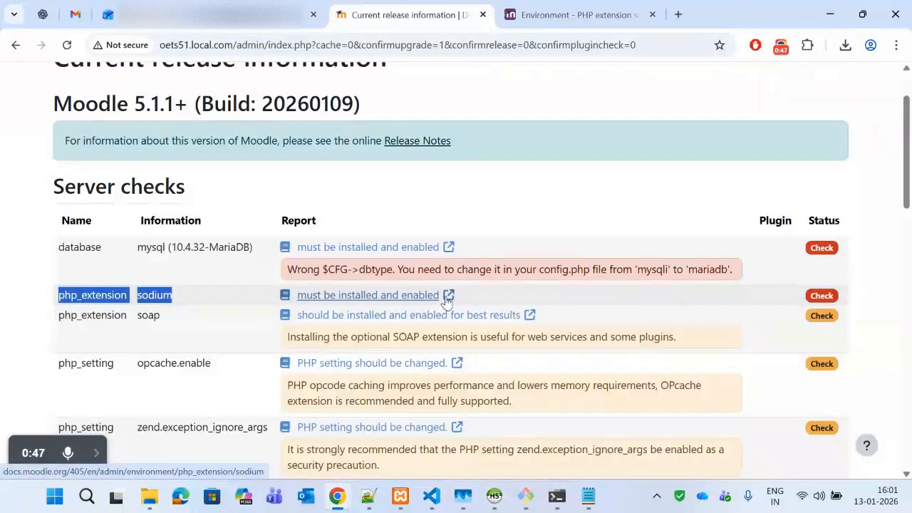
{"action": "left_click", "coordinate": [447, 295]}
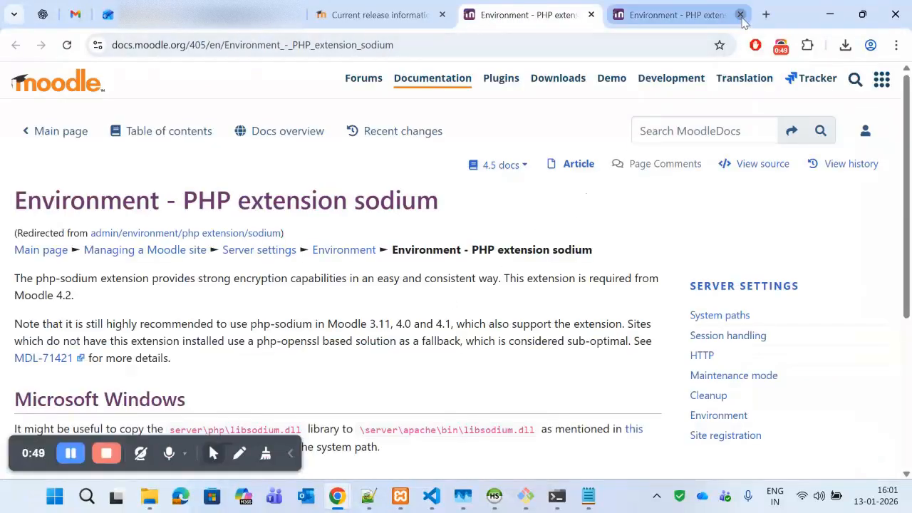
{"action": "left_click", "coordinate": [740, 15]}
{"action": "left_click_drag", "start_coordinate": [908, 176], "coordinate": [910, 279]}
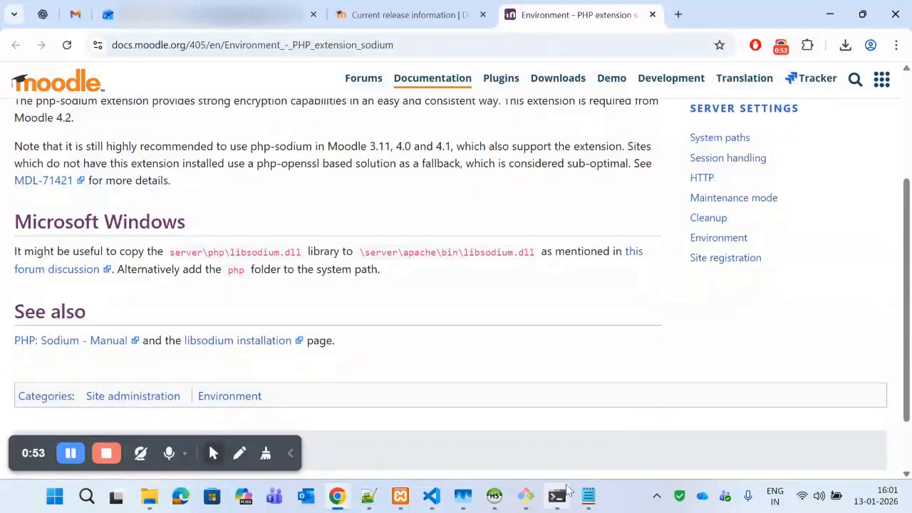
{"action": "mouse_move", "coordinate": [411, 504]}
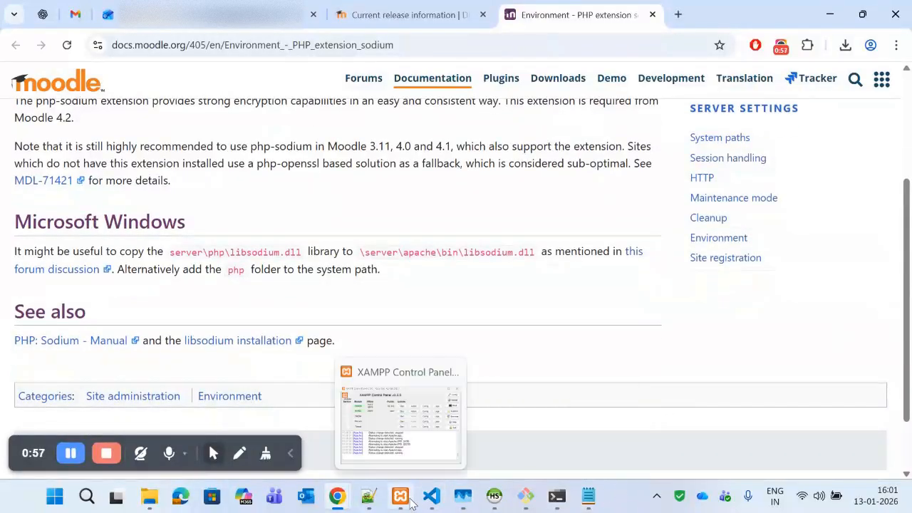
{"action": "double_click", "coordinate": [181, 255]}
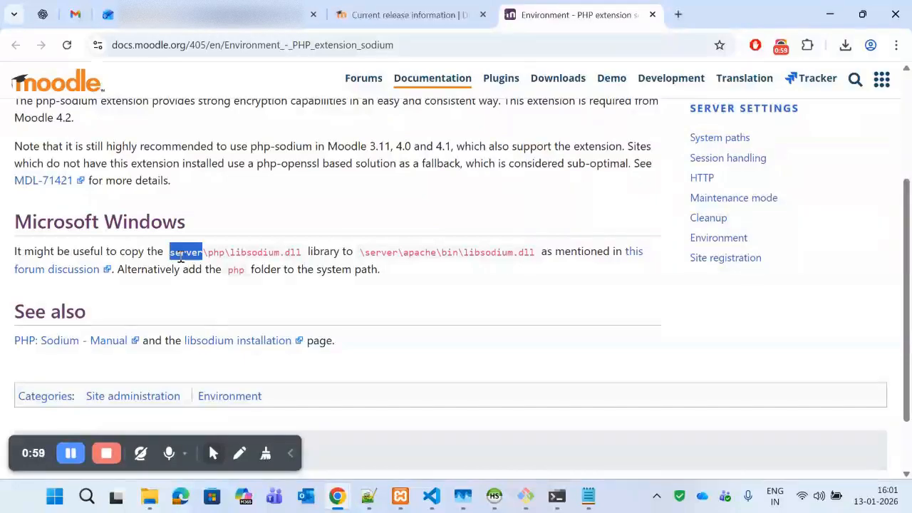
{"action": "left_click_drag", "start_coordinate": [181, 258], "coordinate": [300, 252]}
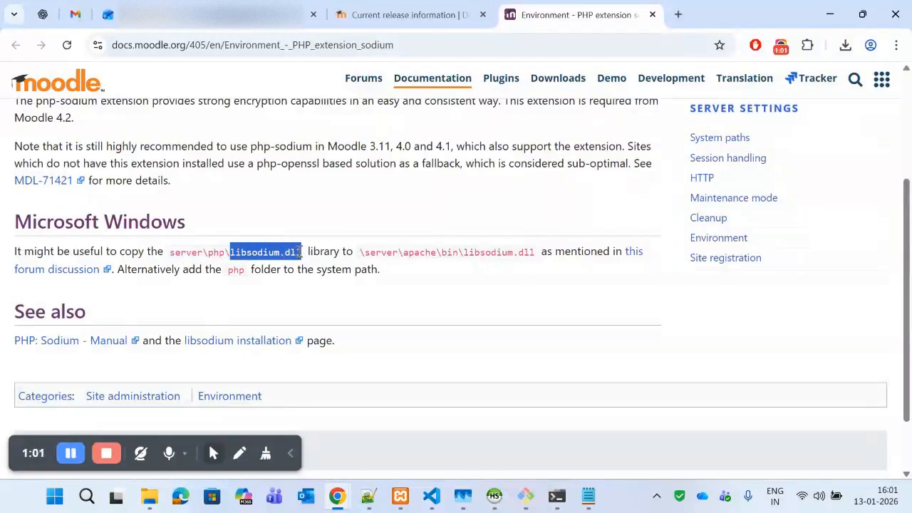
Step: Copy the file name libsodium.dll from the documentation and search for it in C:\xampp\php in File Explorer
{"action": "left_click", "coordinate": [149, 497]}
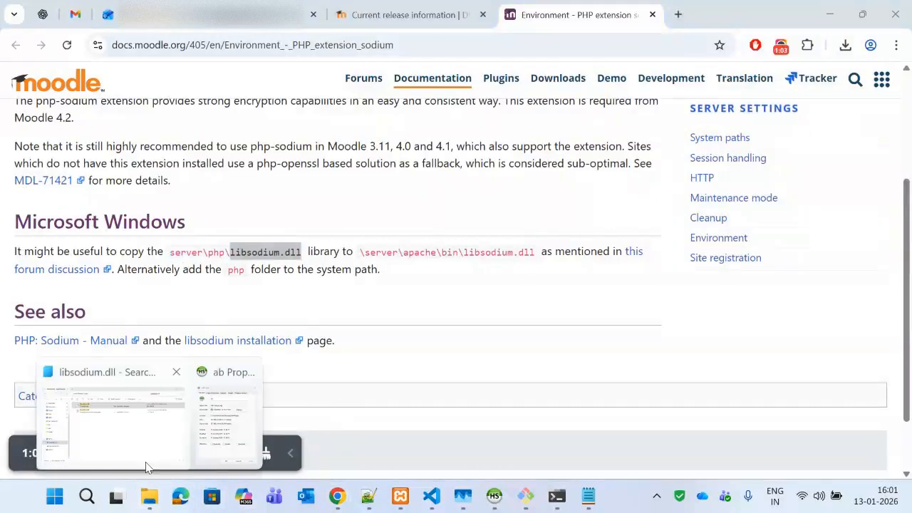
{"action": "left_click", "coordinate": [140, 378]}
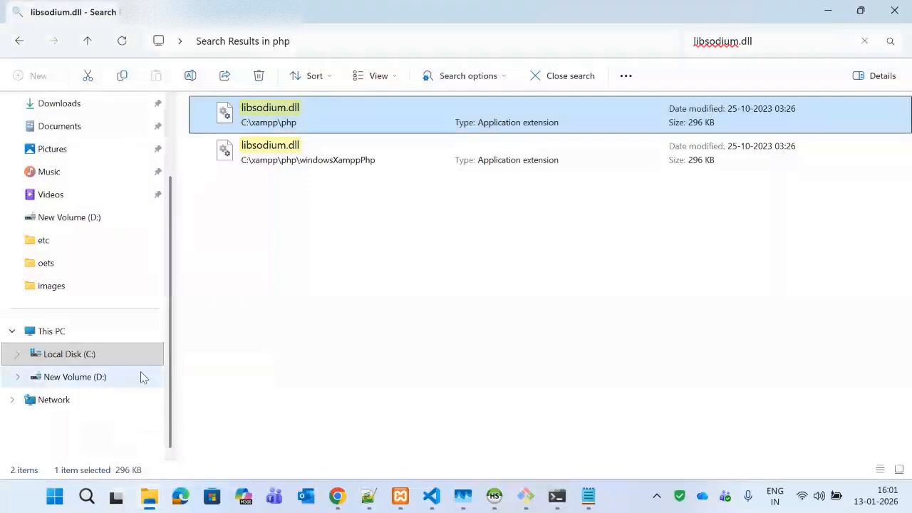
{"action": "left_click", "coordinate": [9, 41]}
{"action": "left_click", "coordinate": [811, 37]}
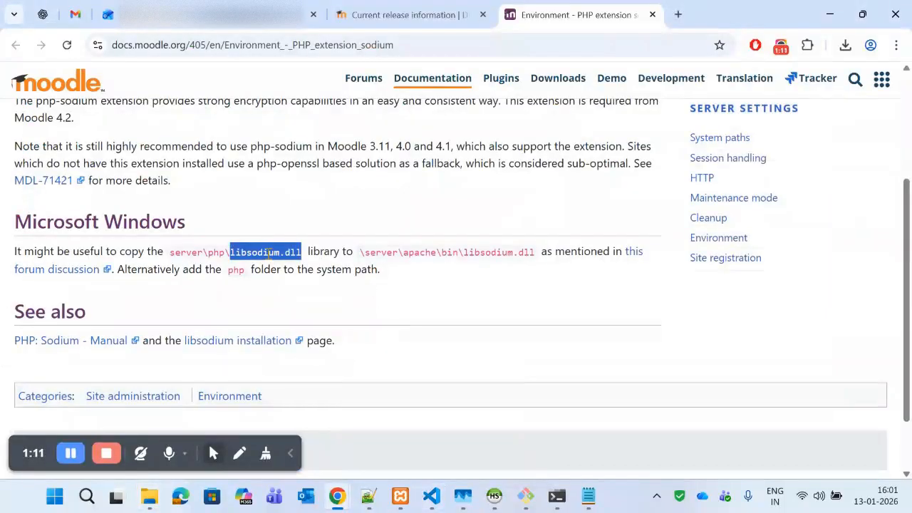
{"action": "right_click", "coordinate": [271, 258]}
{"action": "left_click", "coordinate": [311, 272]}
{"action": "key", "text": "alt+Tab"}
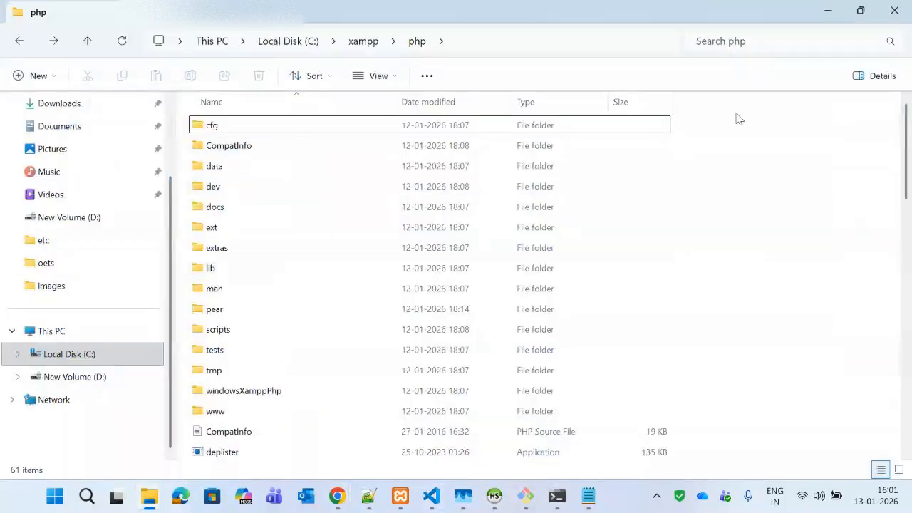
{"action": "left_click", "coordinate": [780, 45]}
{"action": "key", "text": "ctrl+v"}
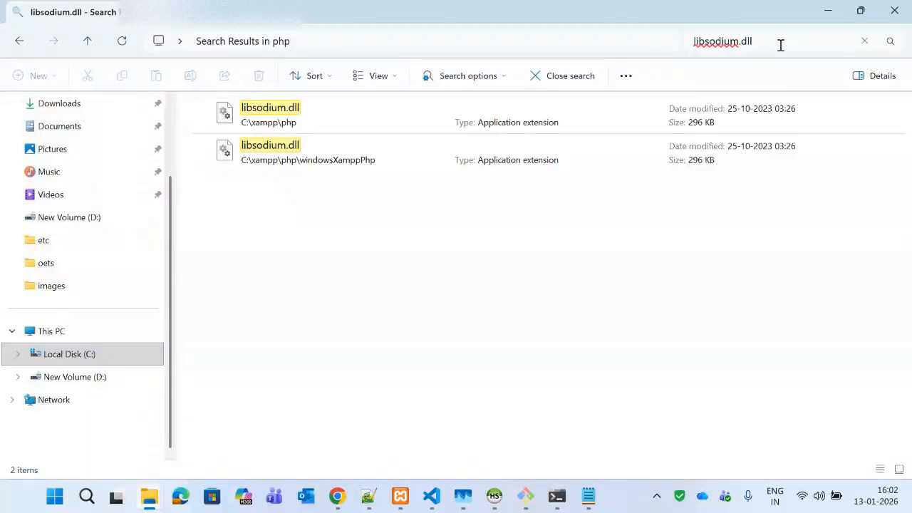
Step: Return to the Moodle documentation and examine the source and destination paths given for the libsodium.dll library
{"action": "key", "text": "alt+Tab"}
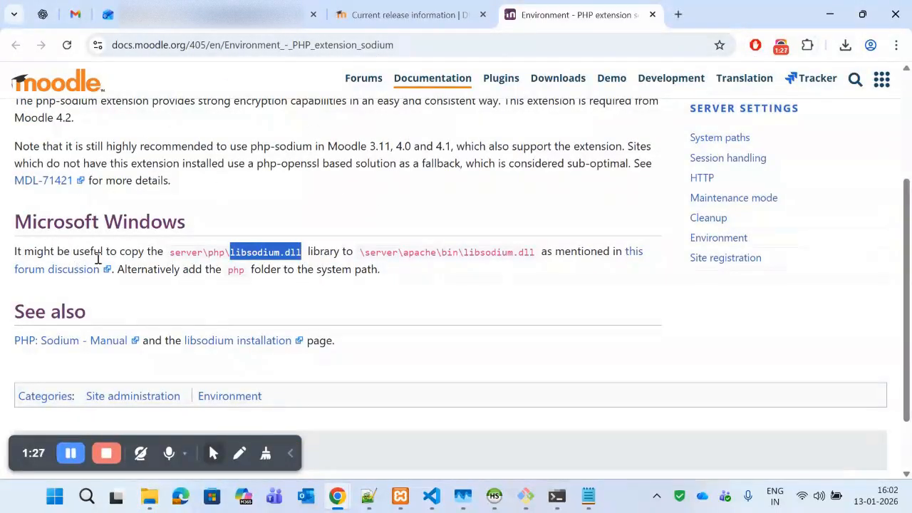
{"action": "left_click_drag", "start_coordinate": [171, 252], "coordinate": [268, 255]}
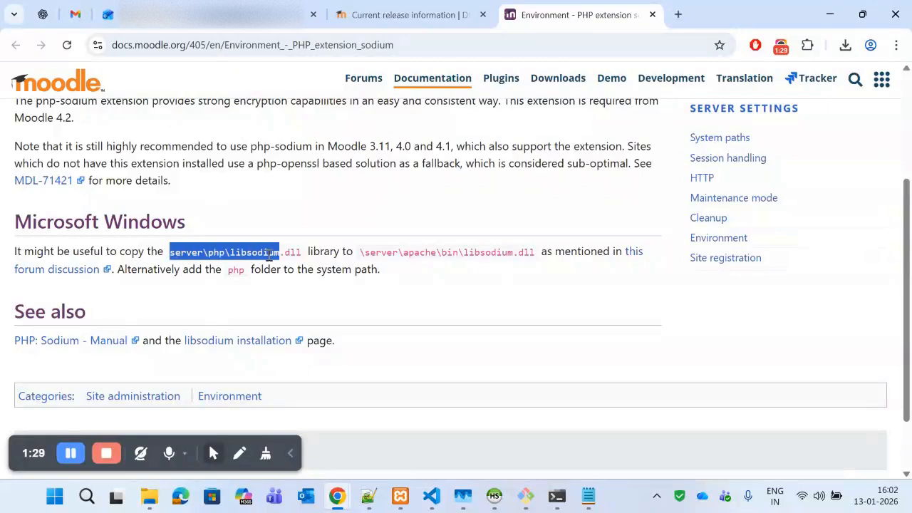
{"action": "double_click", "coordinate": [256, 254]}
{"action": "double_click", "coordinate": [211, 253]}
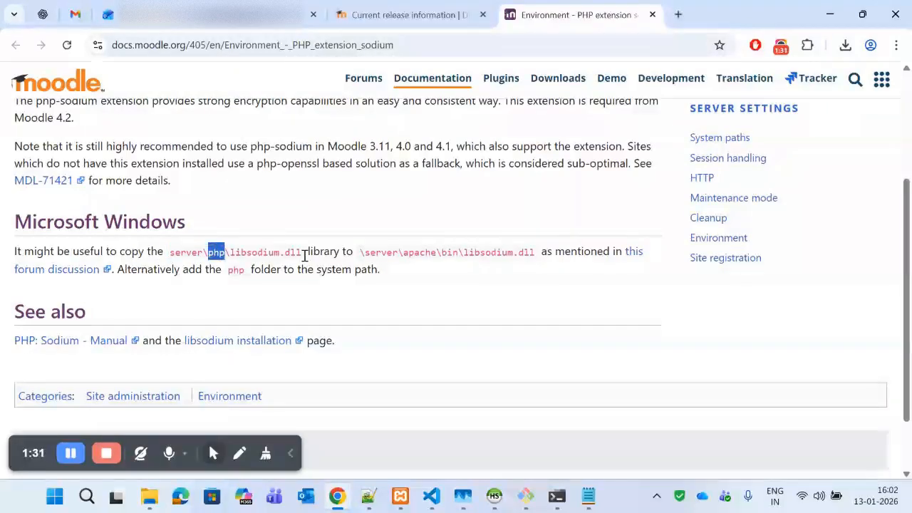
{"action": "double_click", "coordinate": [372, 251]}
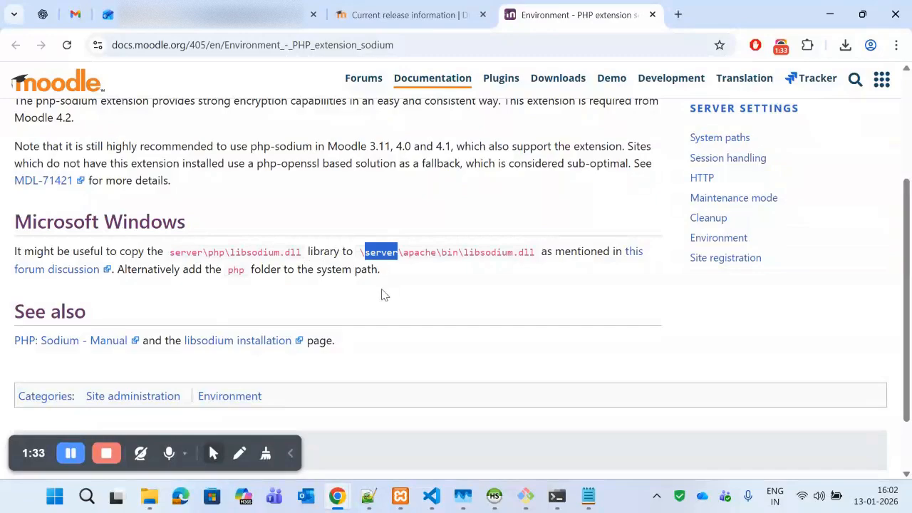
{"action": "left_click_drag", "start_coordinate": [526, 254], "coordinate": [368, 250]}
{"action": "double_click", "coordinate": [421, 253]}
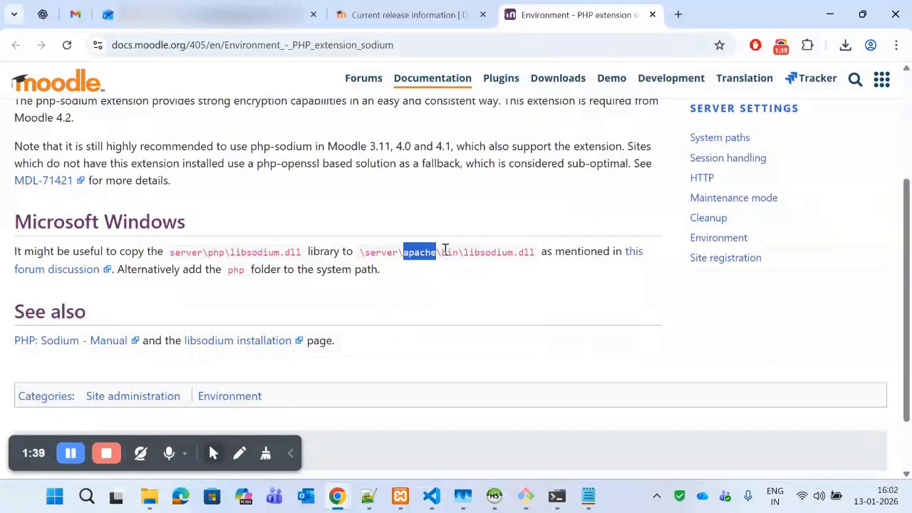
Step: In File Explorer, copy libsodium.dll from C:\xampp\php into the C:\xampp\apache\bin folder
{"action": "key", "text": "alt+Tab"}
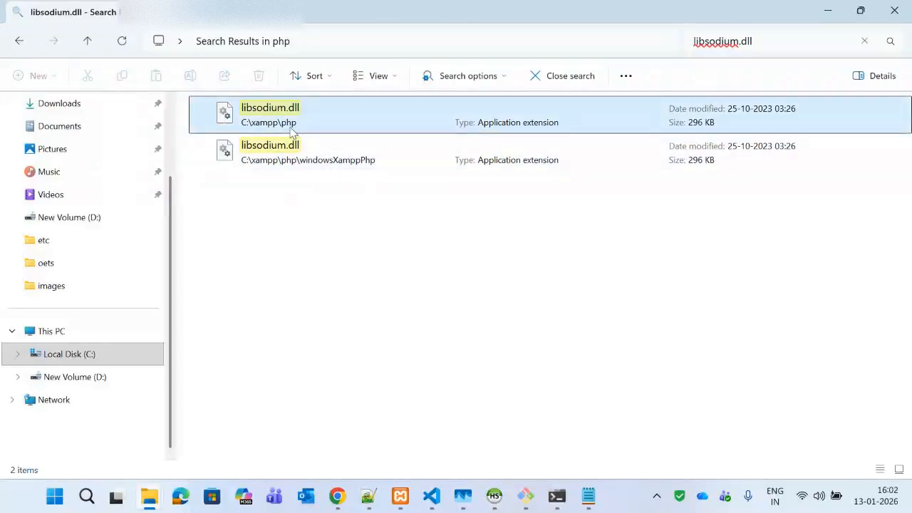
{"action": "left_click", "coordinate": [277, 105]}
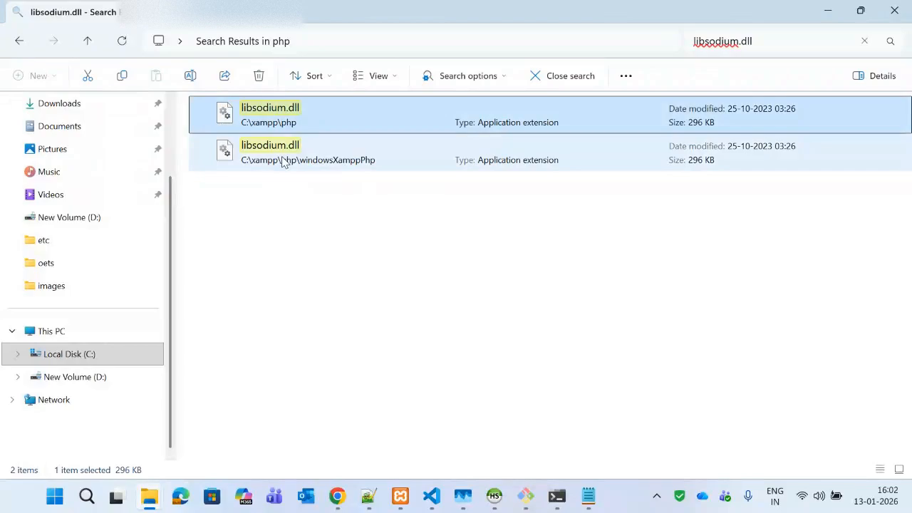
{"action": "left_click", "coordinate": [20, 42]}
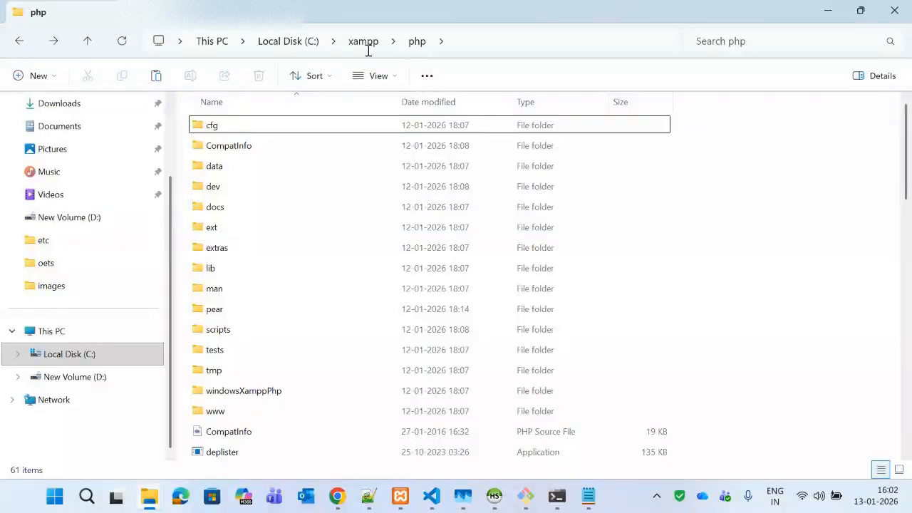
{"action": "left_click", "coordinate": [367, 43]}
{"action": "double_click", "coordinate": [217, 149]}
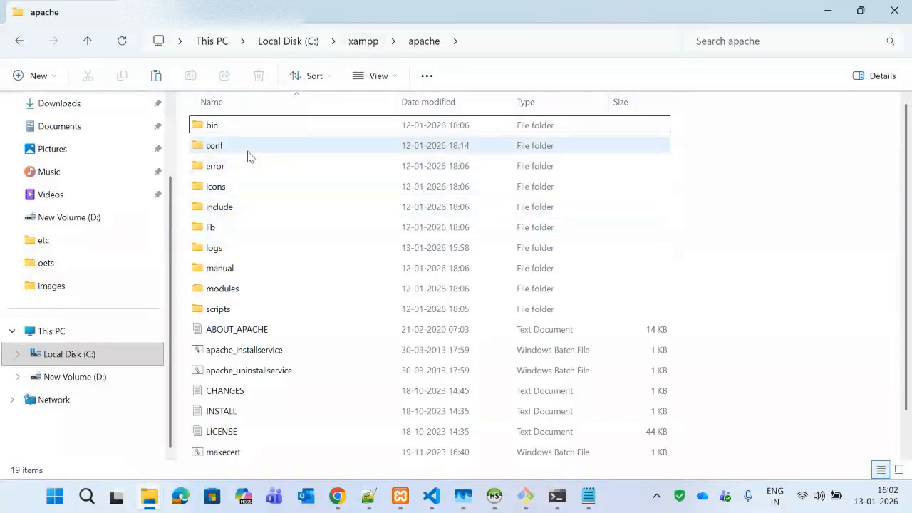
{"action": "double_click", "coordinate": [238, 126]}
{"action": "key", "text": "alt+Tab"}
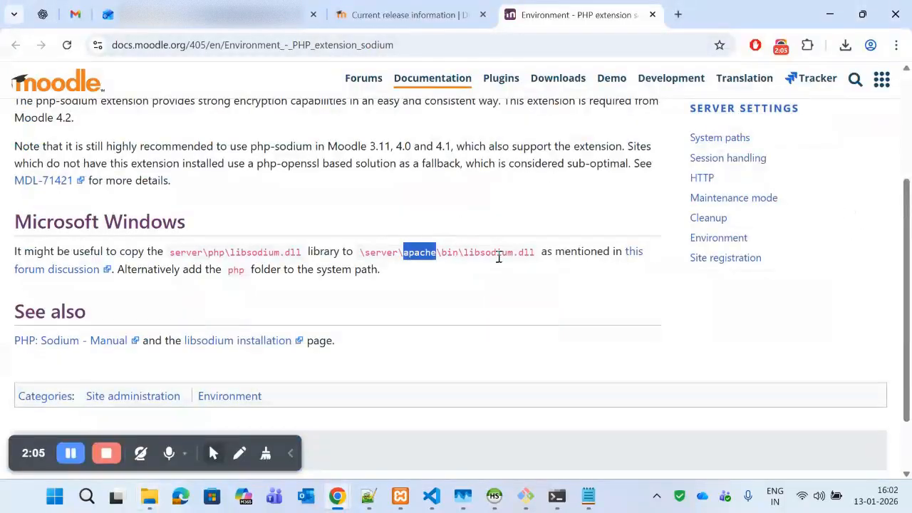
{"action": "key", "text": "alt+Tab"}
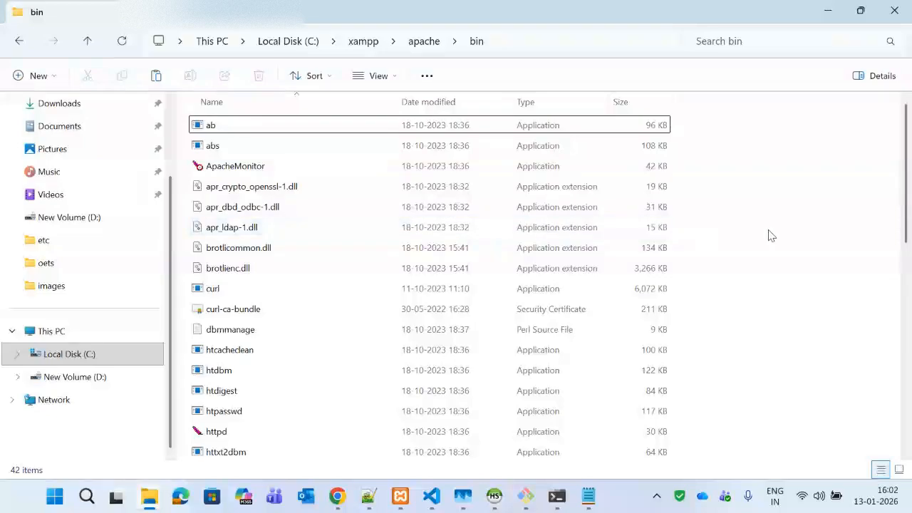
{"action": "key", "text": "ctrl+v"}
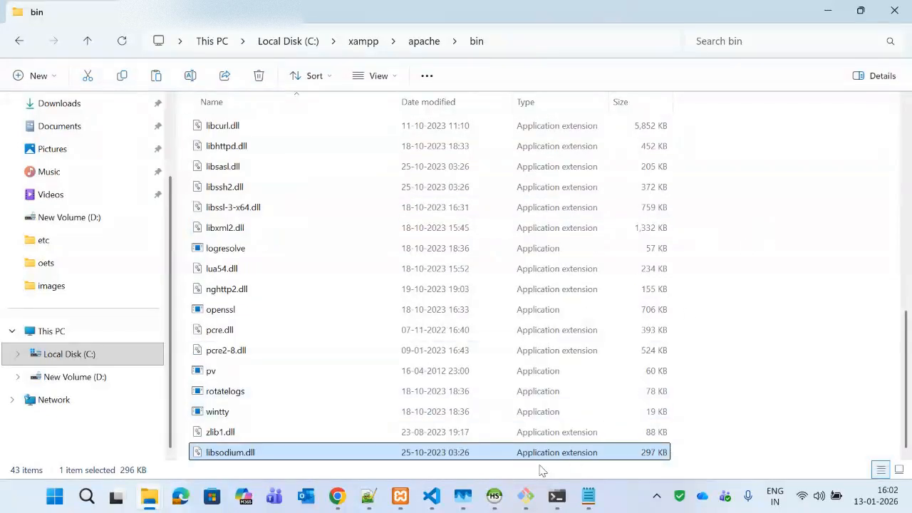
Step: Stop and restart the Apache module in the XAMPP Control Panel
{"action": "mouse_move", "coordinate": [399, 505]}
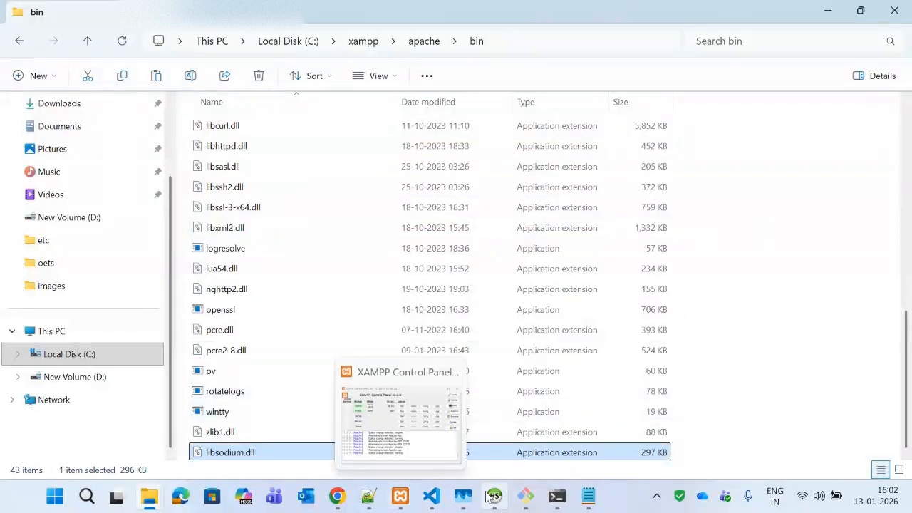
{"action": "left_click", "coordinate": [588, 497]}
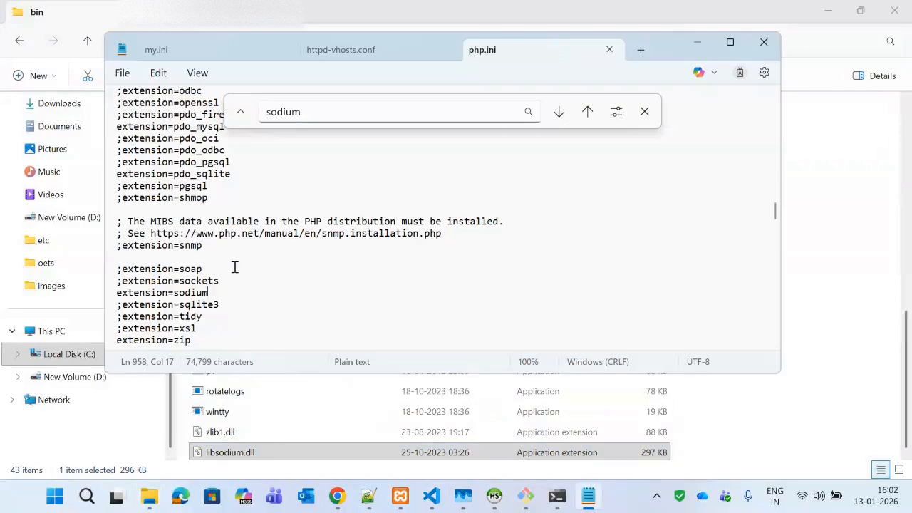
{"action": "left_click", "coordinate": [806, 222]}
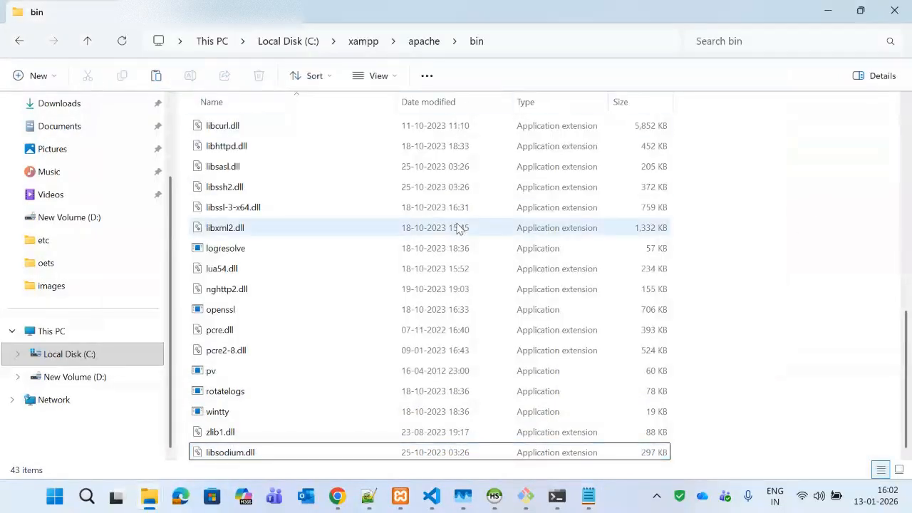
{"action": "left_click", "coordinate": [399, 503]}
{"action": "left_click", "coordinate": [607, 156]}
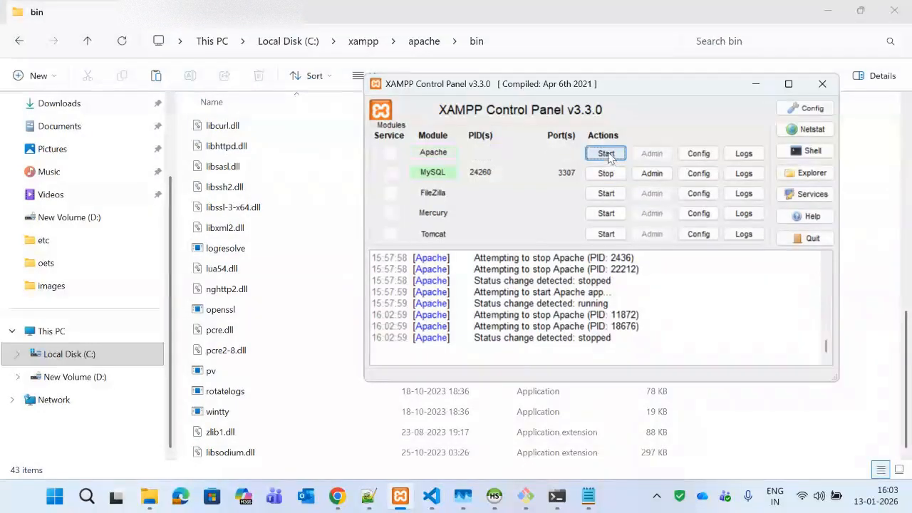
{"action": "left_click", "coordinate": [608, 154]}
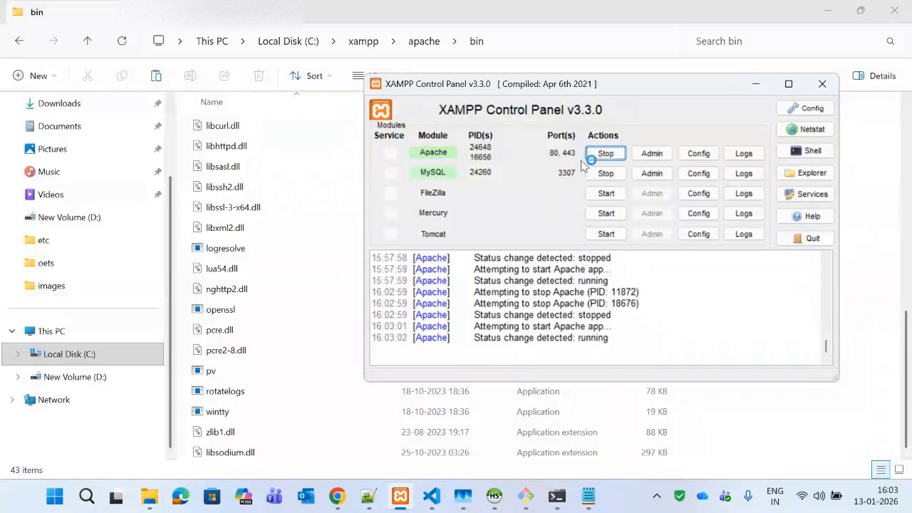
Step: Switch to Chrome and reload the Moodle 5.1.1+ server checks page to re-run the sodium check
{"action": "left_click", "coordinate": [337, 496]}
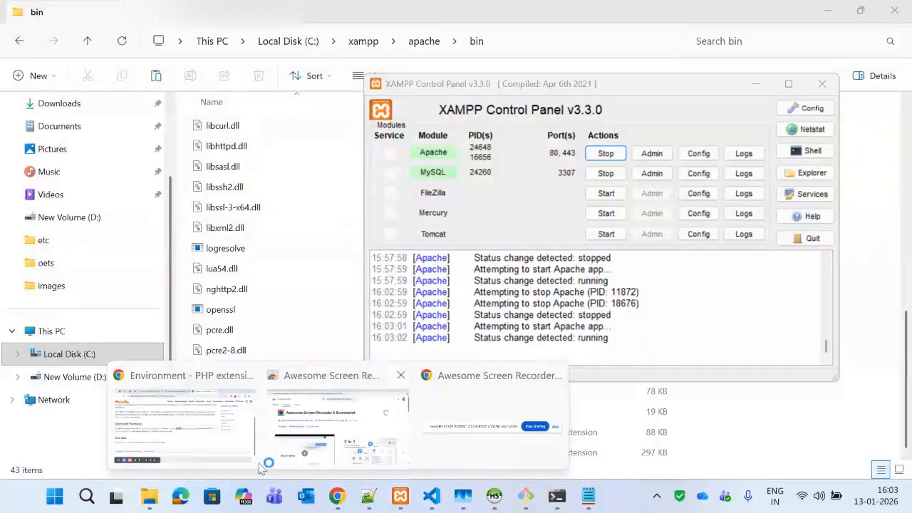
{"action": "left_click", "coordinate": [253, 427]}
{"action": "left_click", "coordinate": [407, 9]}
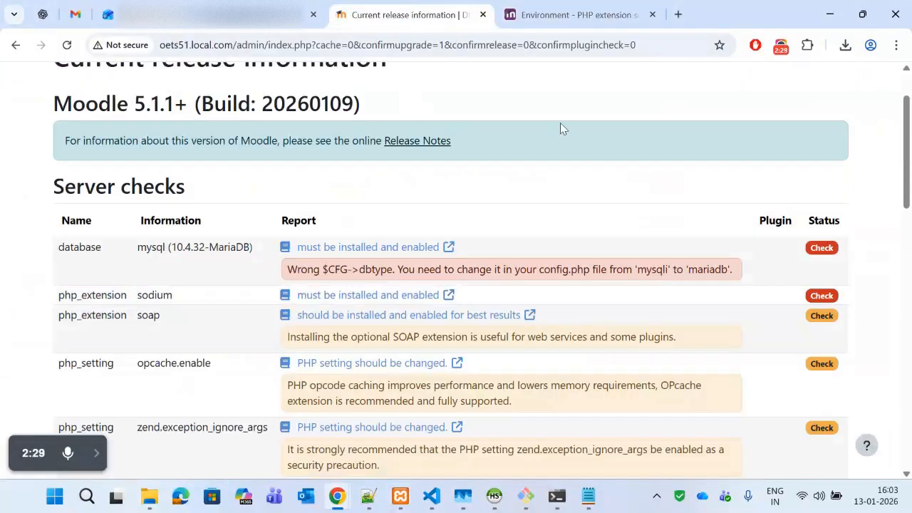
{"action": "right_click", "coordinate": [560, 123]}
{"action": "left_click", "coordinate": [628, 184]}
{"action": "left_click_drag", "start_coordinate": [63, 295], "coordinate": [139, 300]}
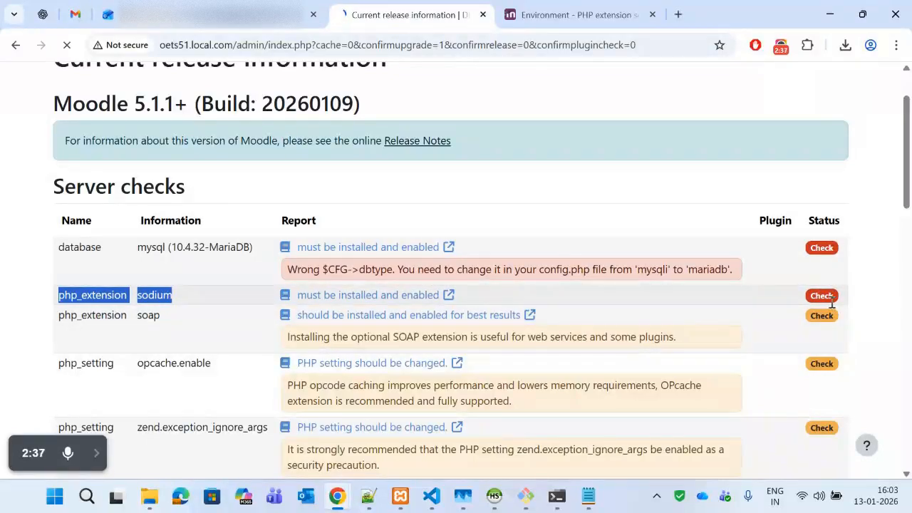
{"action": "mouse_move", "coordinate": [908, 187]}
{"action": "left_mouse_down"}
{"action": "mouse_move", "coordinate": [910, 288]}
{"action": "mouse_move", "coordinate": [910, 179]}
{"action": "left_mouse_up"}
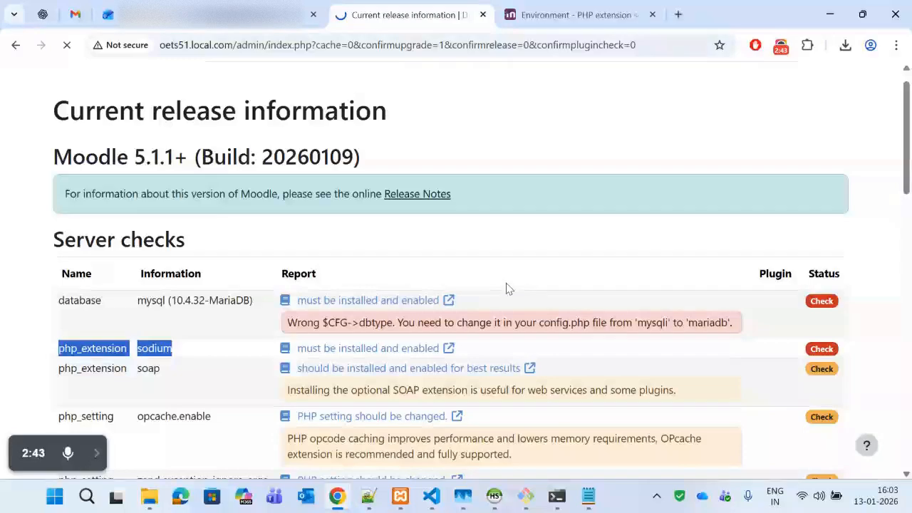
{"action": "left_click", "coordinate": [570, 10]}
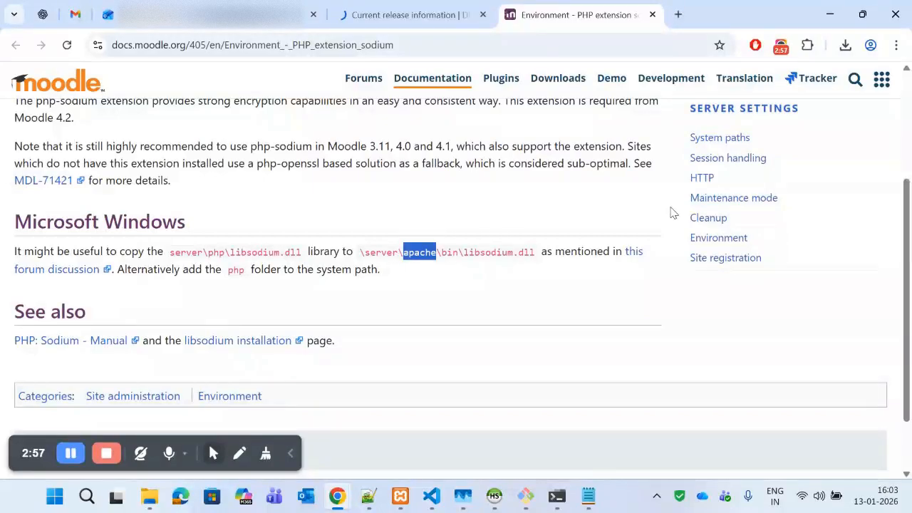
{"action": "key", "text": "ctrl+shift+Tab"}
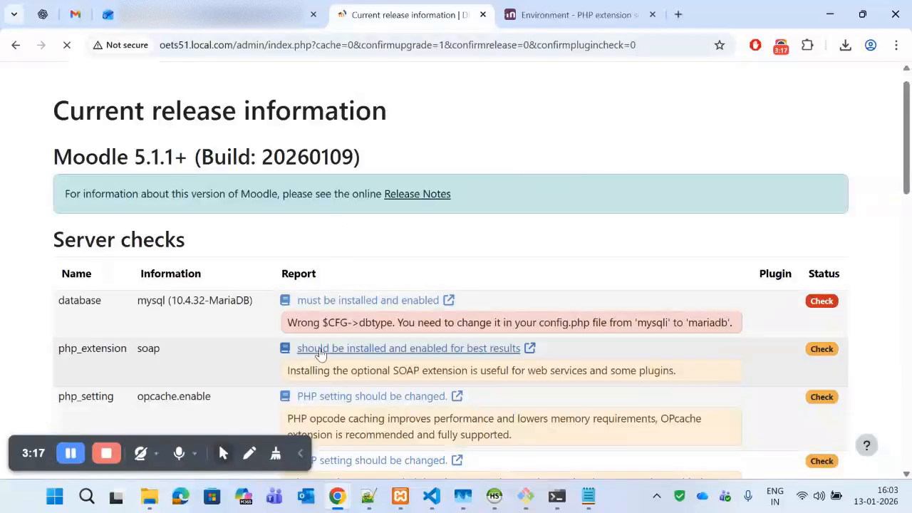
Step: Look through the reloaded server checks and search the page for php_extension
{"action": "scroll", "coordinate": [909, 177], "scroll_direction": "down", "scroll_amount": 1}
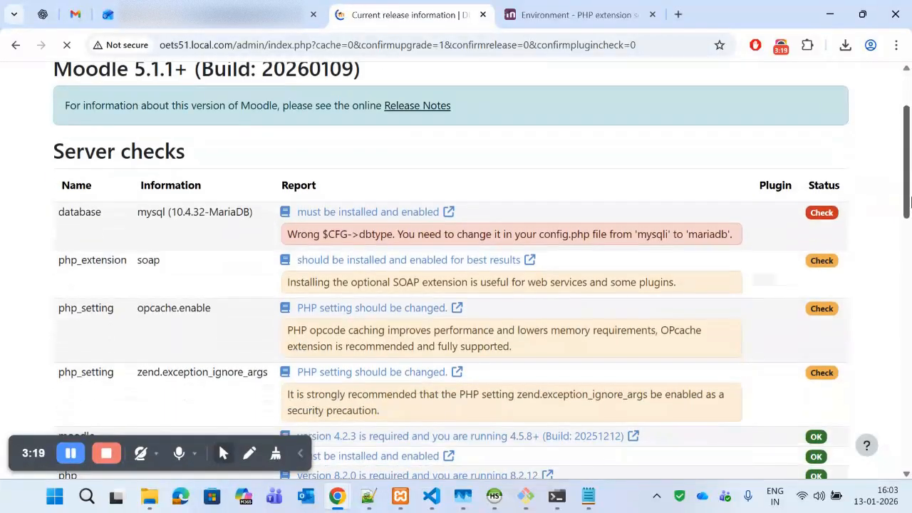
{"action": "double_click", "coordinate": [65, 260]}
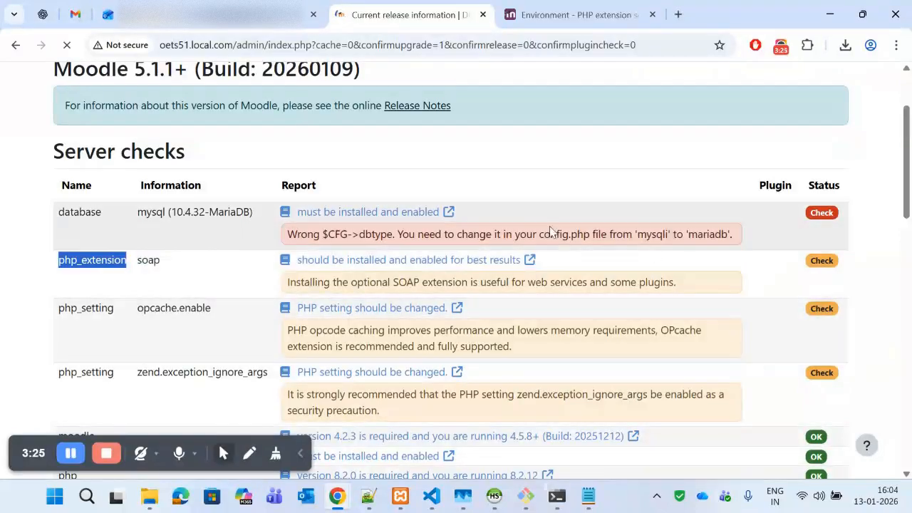
{"action": "scroll", "coordinate": [911, 234], "scroll_direction": "down", "scroll_amount": 1}
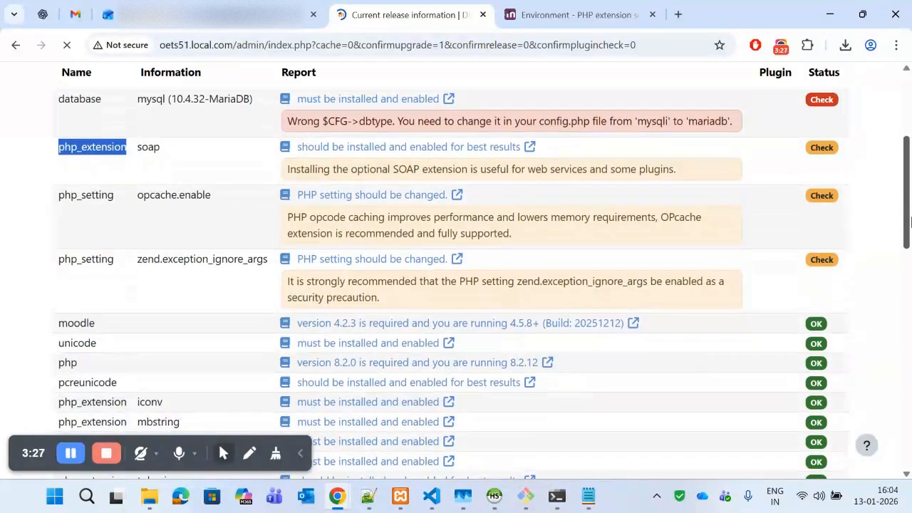
{"action": "key", "text": "ctrl+f"}
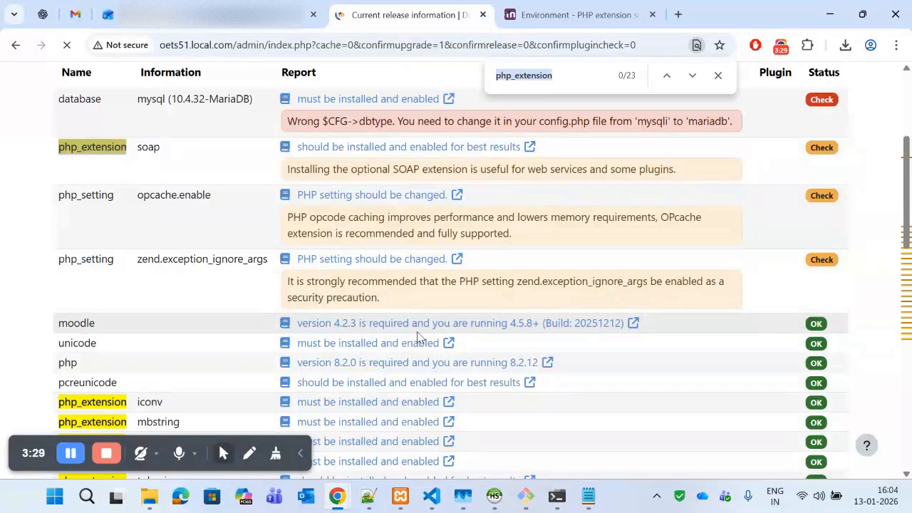
{"action": "double_click", "coordinate": [581, 79]}
Step: Switch to php.ini in Notepad and view the extension=sodium line
{"action": "key", "text": "alt+Tab"}
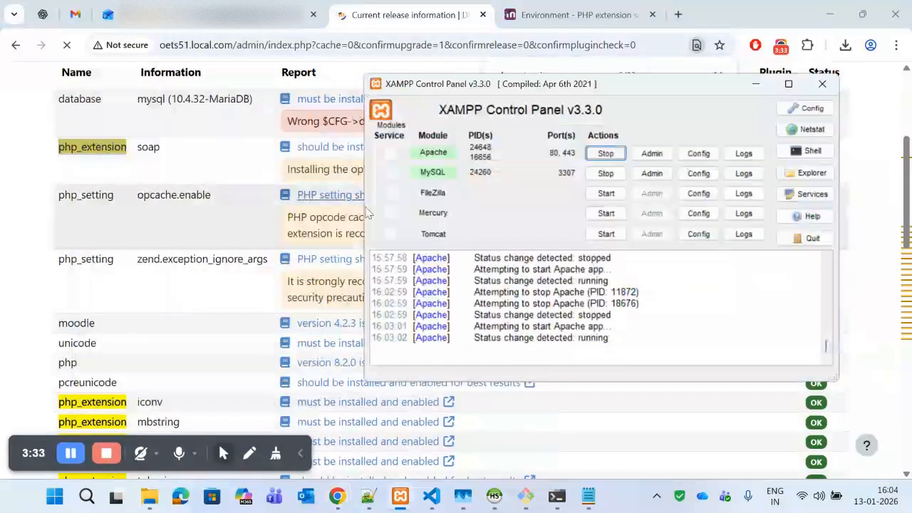
{"action": "left_click", "coordinate": [431, 496]}
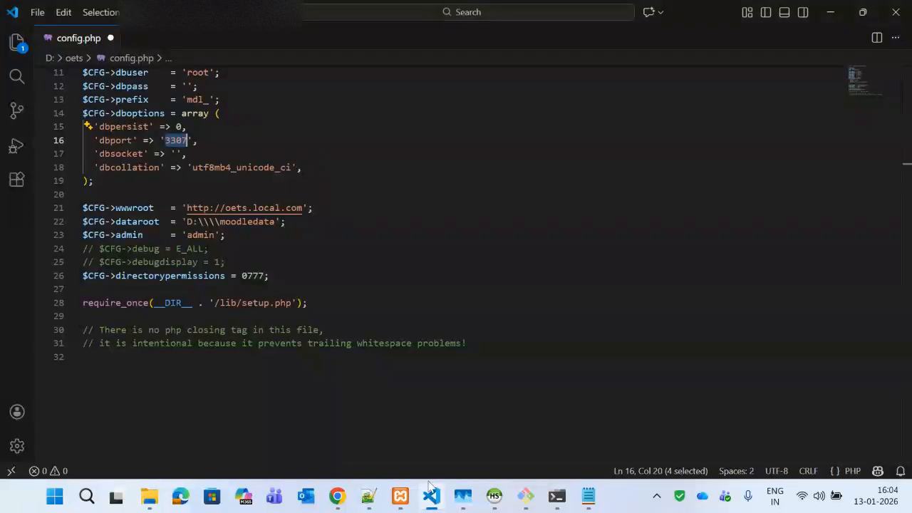
{"action": "left_click", "coordinate": [588, 494]}
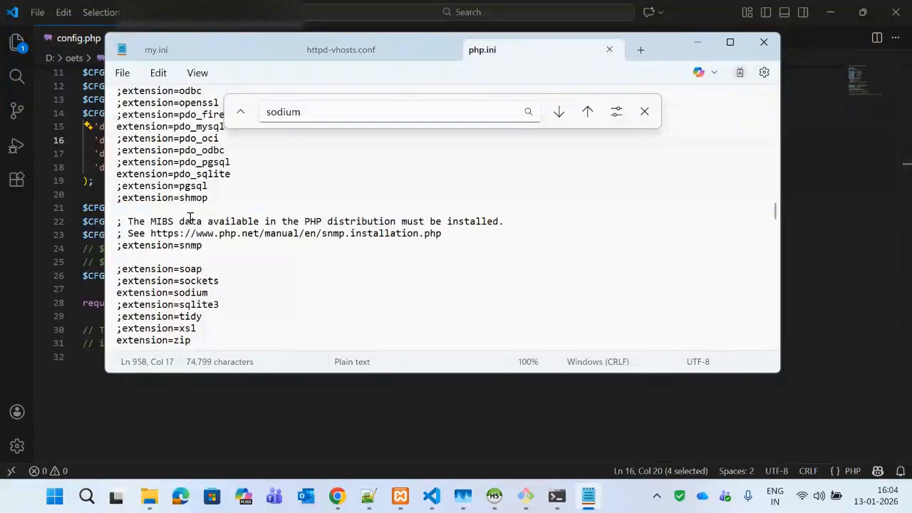
{"action": "key", "text": "Up"}
{"action": "key", "text": "Down"}
{"action": "key", "text": "Home"}
{"action": "type", "text": ";"}
{"action": "key", "text": "BackSpace"}
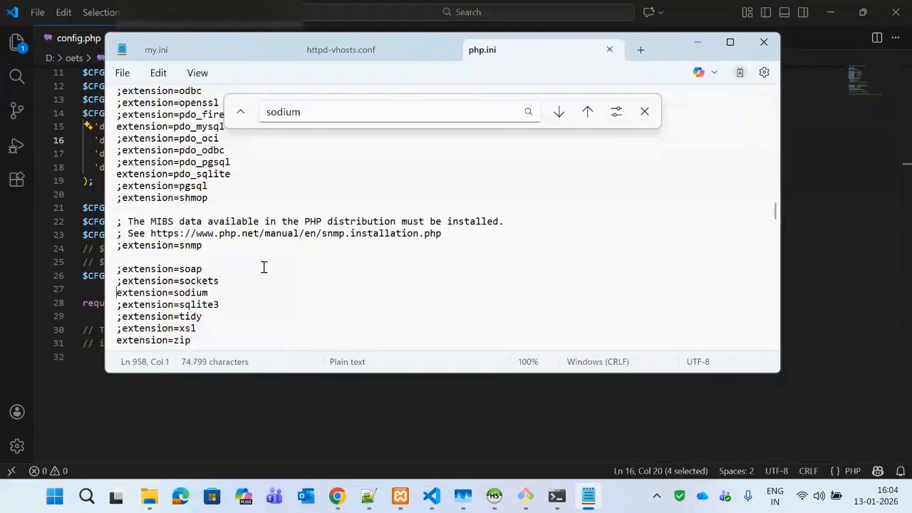
Step: Copy the word sodium from php.ini, search for it on the Moodle server checks page in Chrome, and examine its row
{"action": "double_click", "coordinate": [192, 292]}
{"action": "key", "text": "ctrl+c"}
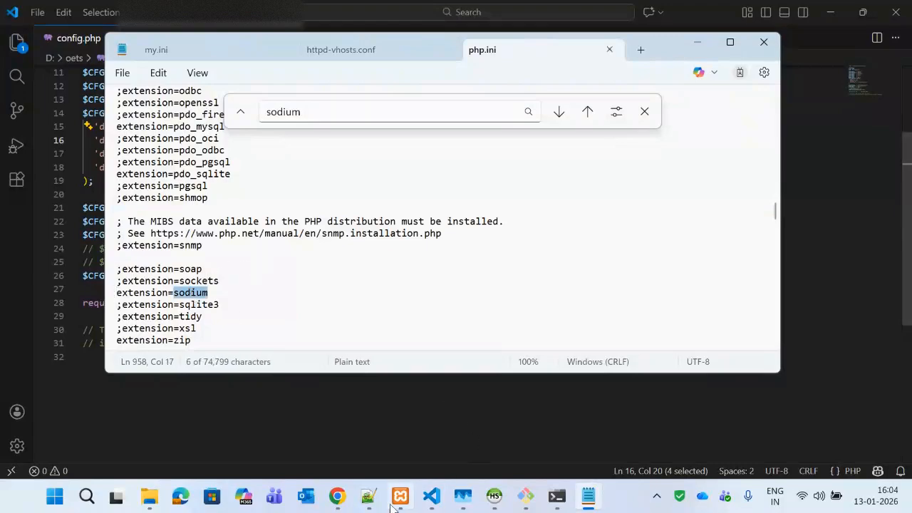
{"action": "left_click", "coordinate": [337, 497]}
{"action": "left_click", "coordinate": [178, 421]}
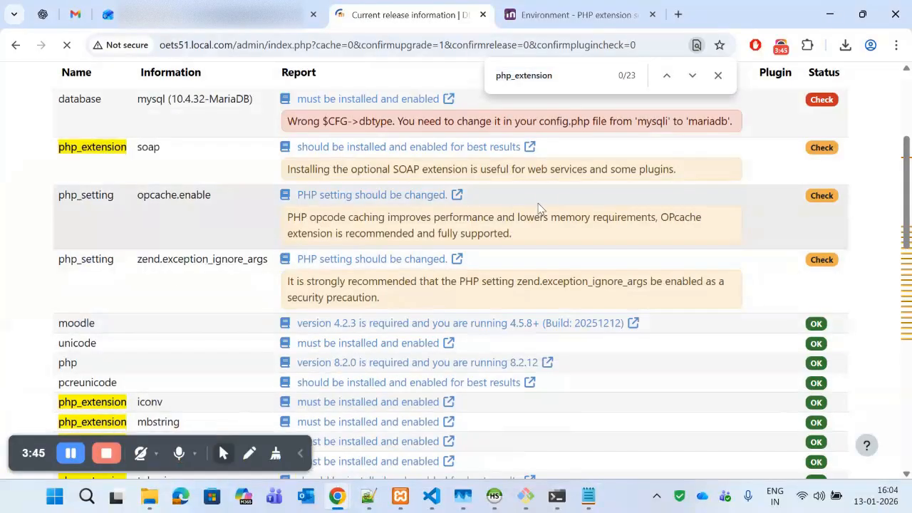
{"action": "key", "text": "ctrl+v"}
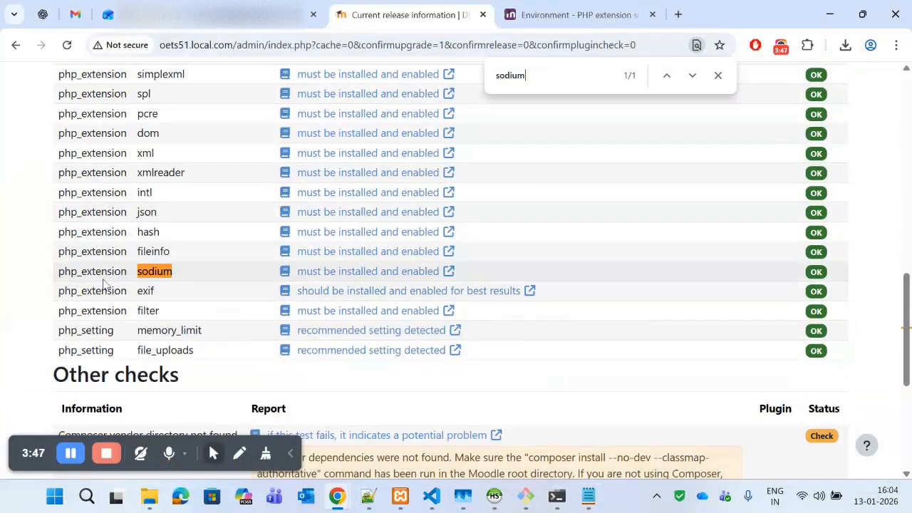
{"action": "double_click", "coordinate": [97, 274]}
{"action": "left_click_drag", "start_coordinate": [97, 277], "coordinate": [702, 279]}
{"action": "left_click", "coordinate": [67, 288]}
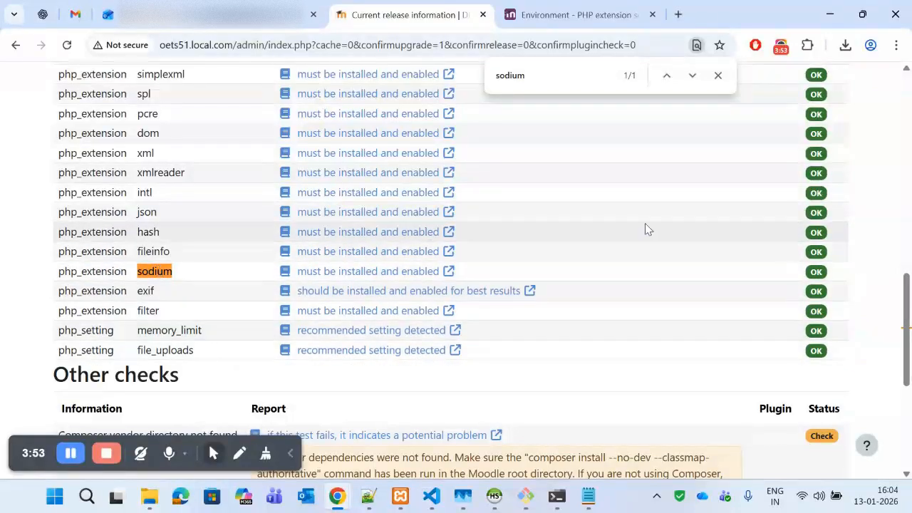
Step: Examine the database server check and the database types named in its $CFG->dbtype report
{"action": "left_click_drag", "start_coordinate": [907, 331], "coordinate": [909, 173]}
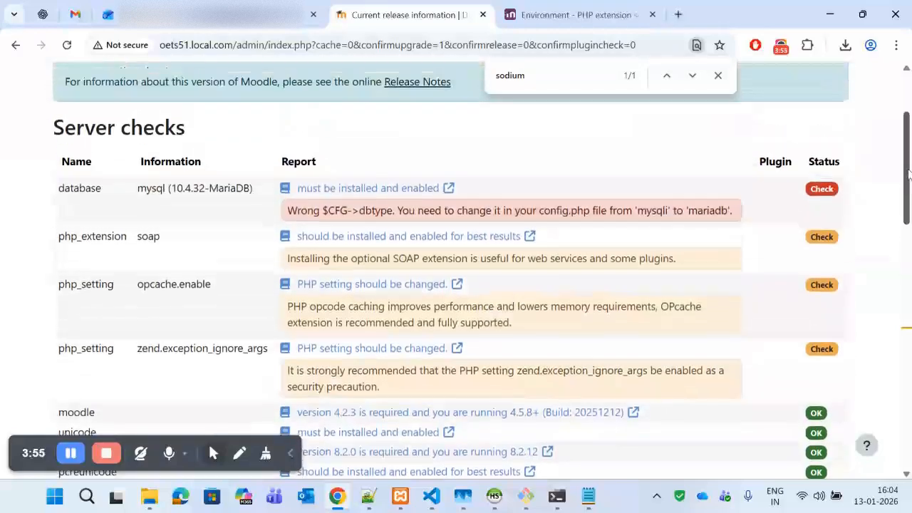
{"action": "double_click", "coordinate": [82, 190]}
{"action": "left_click_drag", "start_coordinate": [82, 189], "coordinate": [158, 191]}
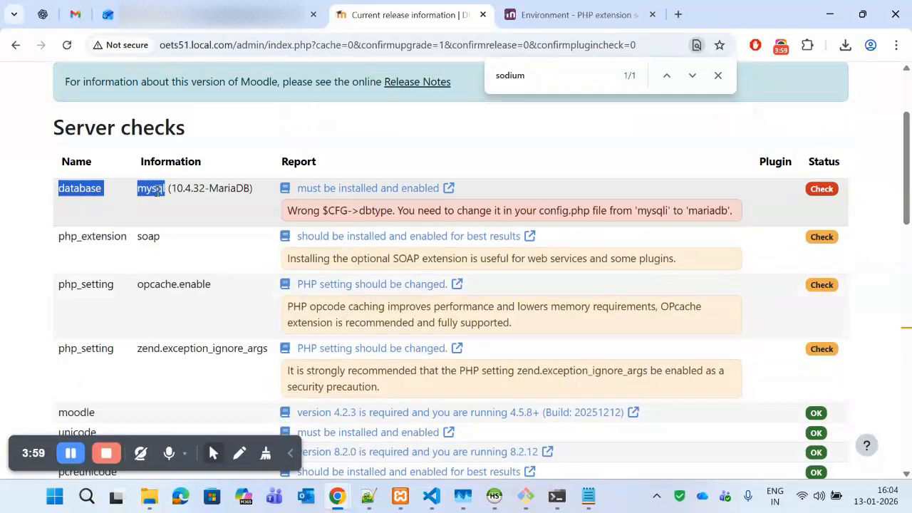
{"action": "double_click", "coordinate": [652, 210]}
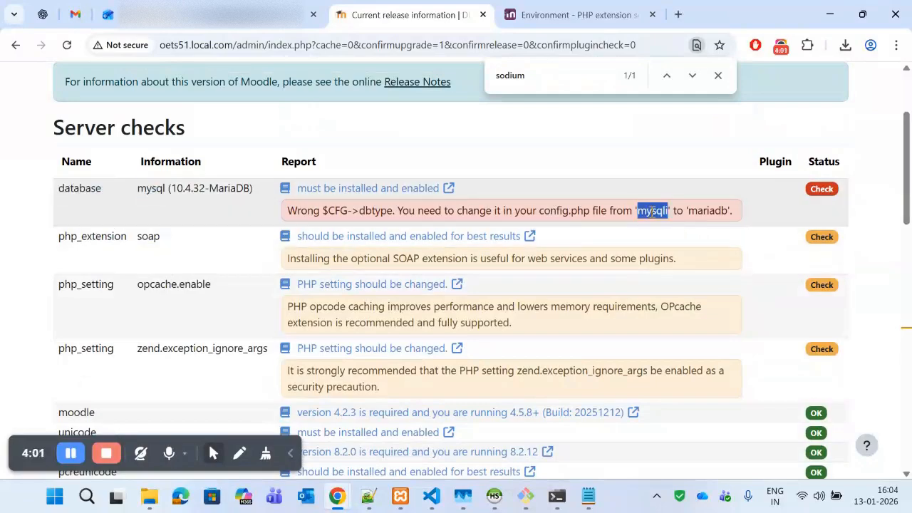
{"action": "left_click", "coordinate": [698, 211]}
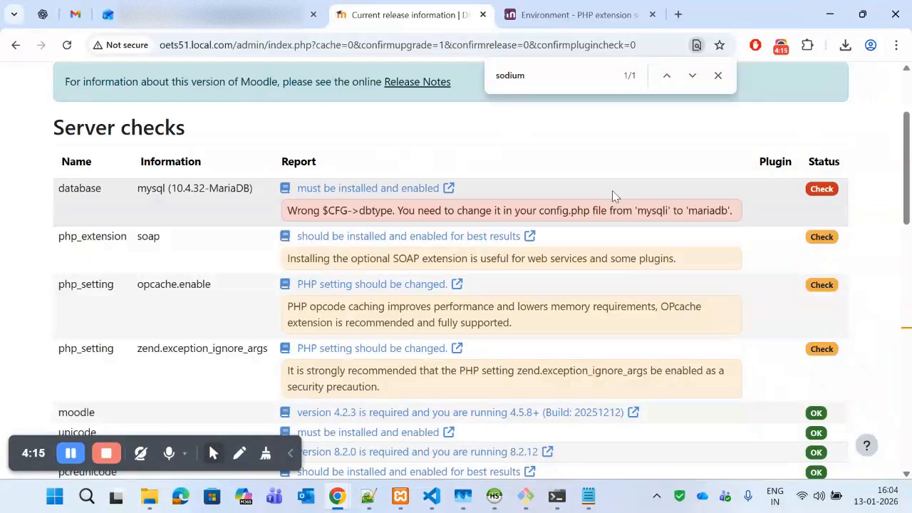
Step: Look at the Apache and MySQL modules in the XAMPP Control Panel, and return to the Moodle server checks page
{"action": "mouse_move", "coordinate": [400, 496]}
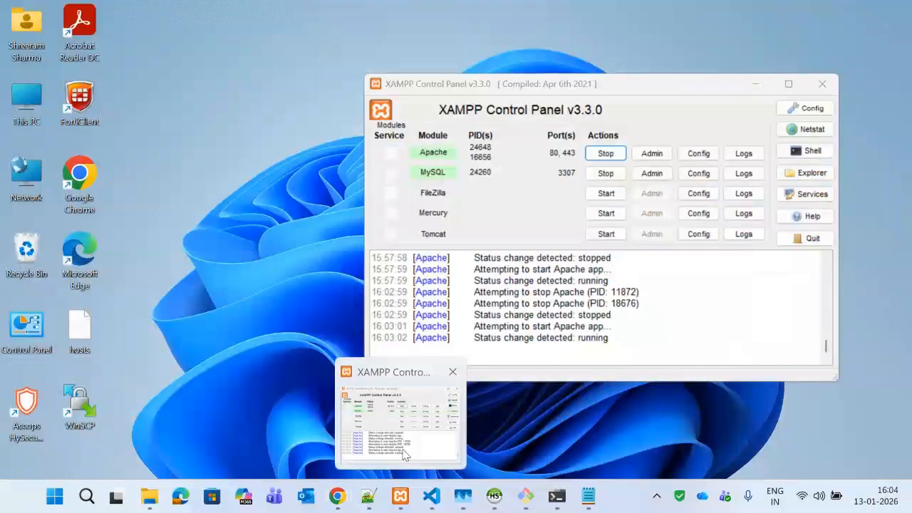
{"action": "left_click", "coordinate": [399, 428]}
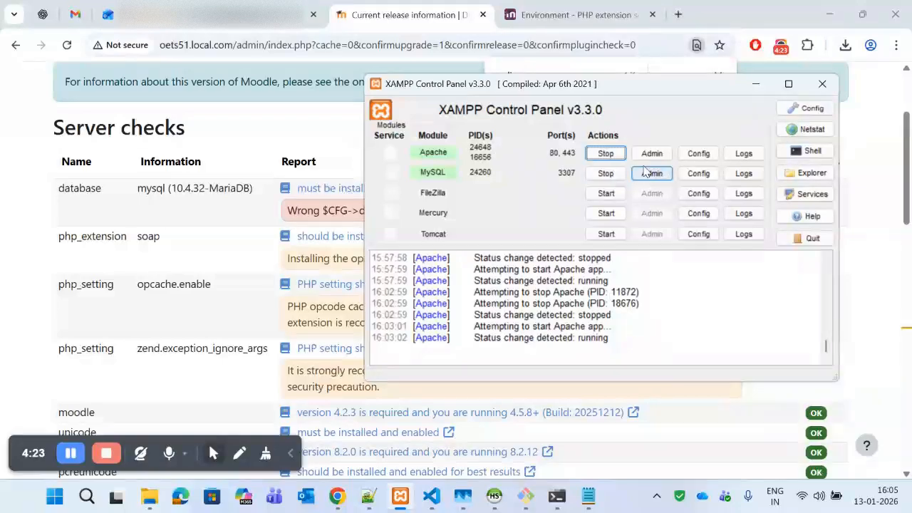
{"action": "left_click", "coordinate": [311, 92]}
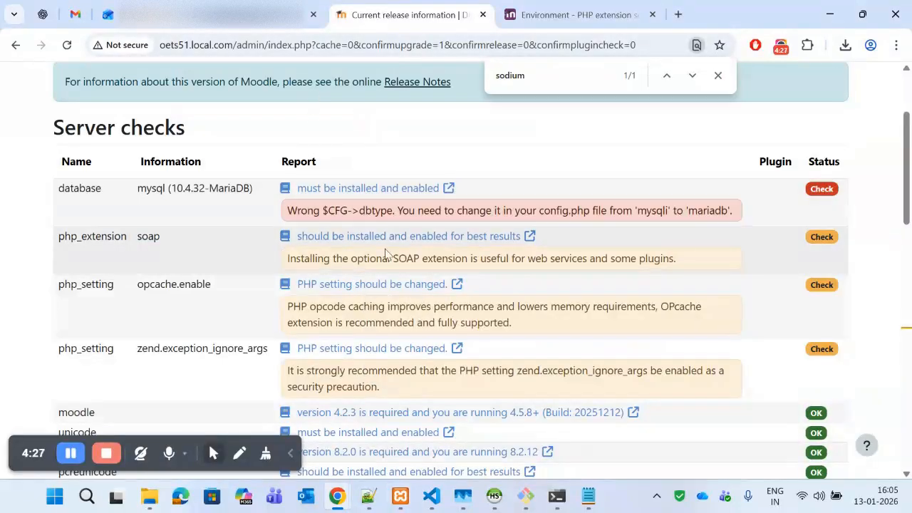
Step: Search the server checks page for php and step through the matches to review the PHP extension statuses
{"action": "key", "text": "ctrl+f"}
{"action": "type", "text": "php"}
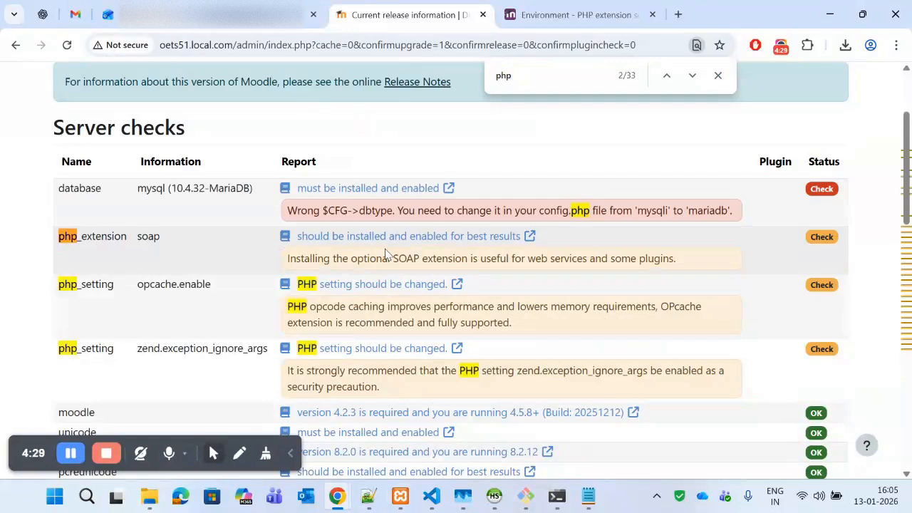
{"action": "key", "text": "Return"}
{"action": "key", "text": "Return"}
{"action": "key", "text": "Return"}
{"action": "key", "text": "Return"}
{"action": "key", "text": "Return"}
{"action": "key", "text": "Return"}
{"action": "key", "text": "Return"}
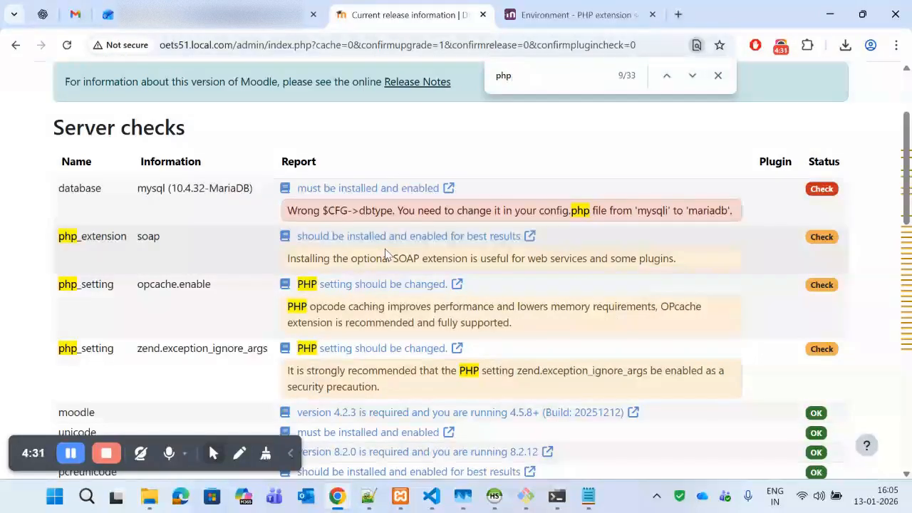
{"action": "key", "text": "Return"}
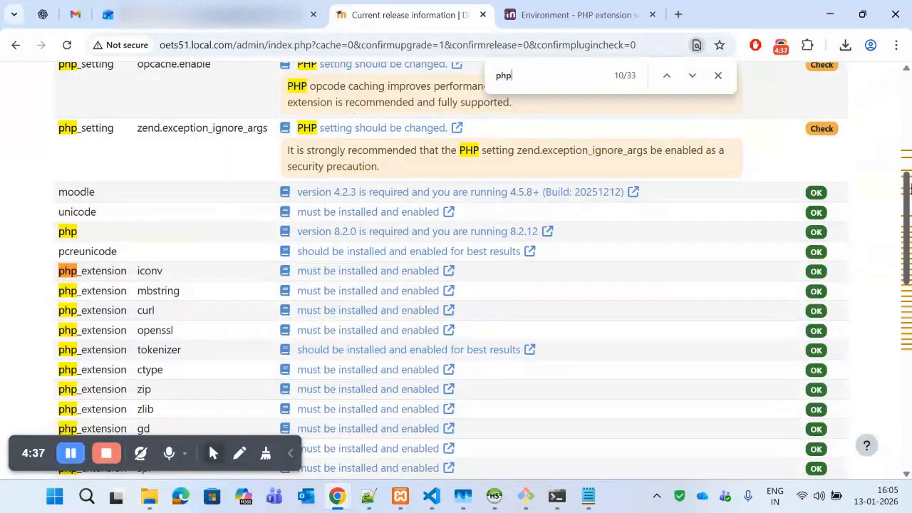
{"action": "left_click_drag", "start_coordinate": [909, 186], "coordinate": [899, 65]}
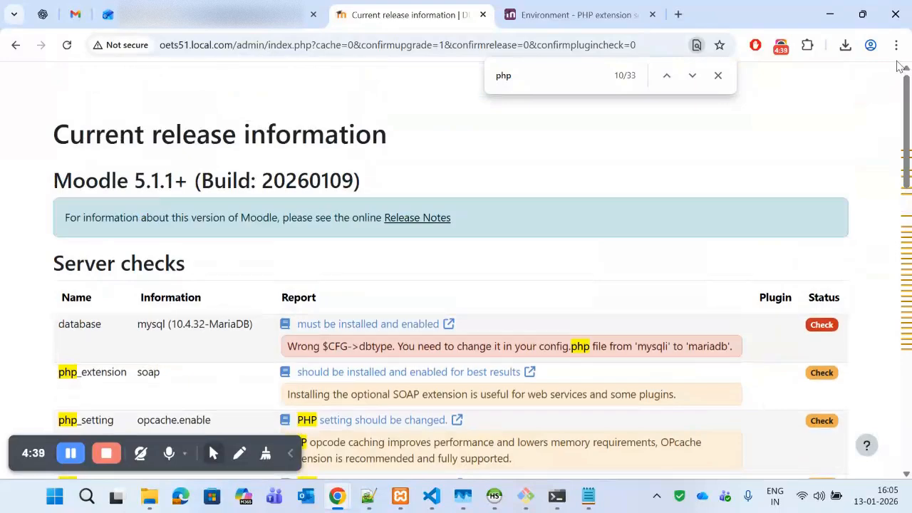